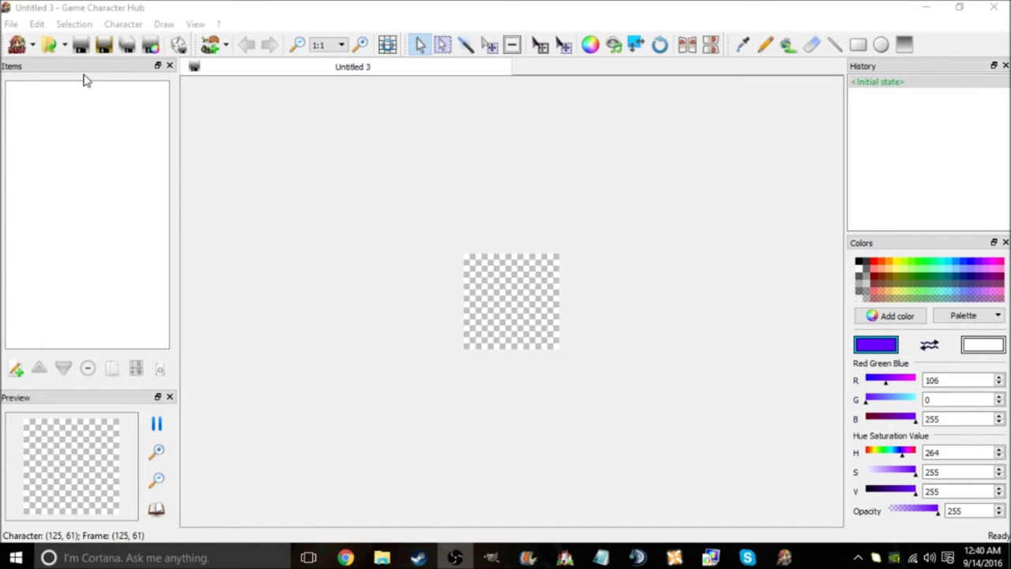
Open the $Father sprite sheet from the Videos > Plc folder in File Explorer.
click(33, 46)
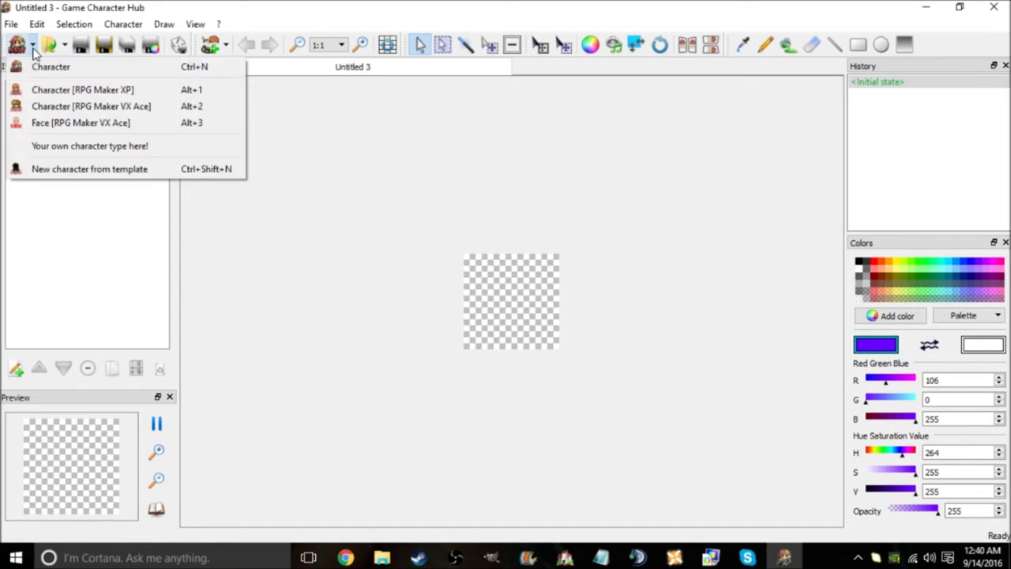
click(353, 163)
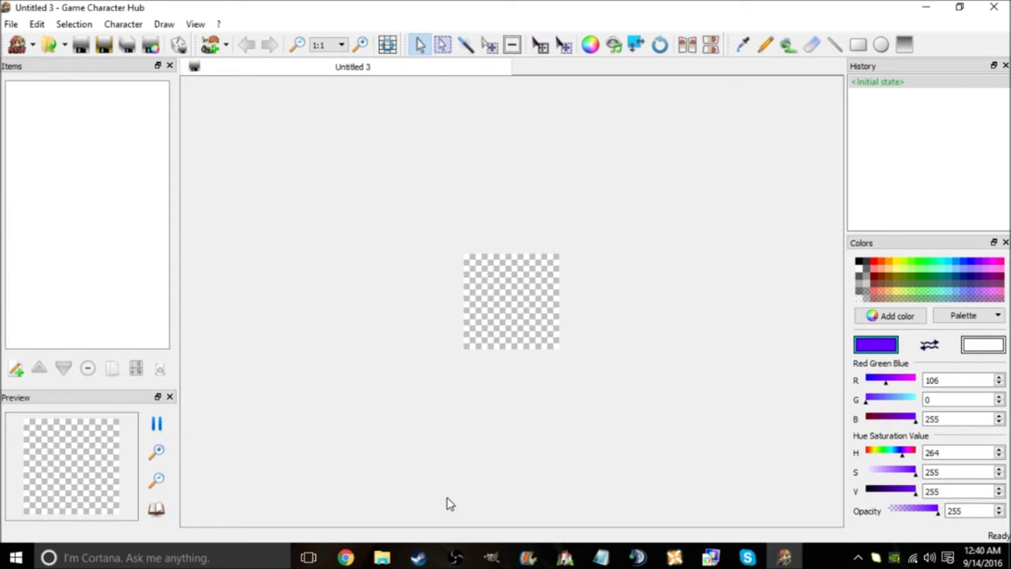
click(381, 557)
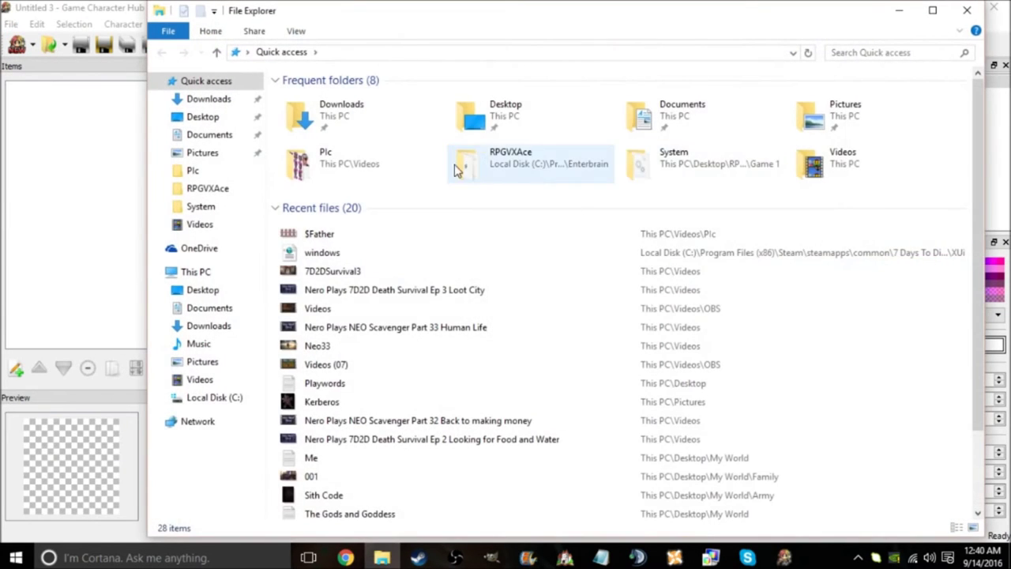
double_click(395, 163)
double_click(512, 143)
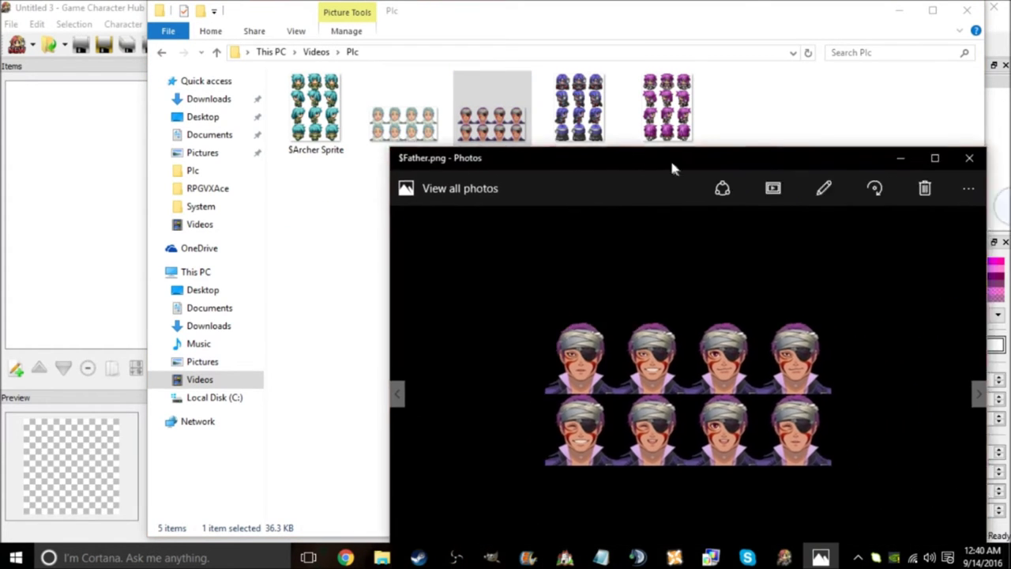
View the $Father.png face sheet maximized and zoomed in three levels, then close Photos.
drag(672, 162, 528, 89)
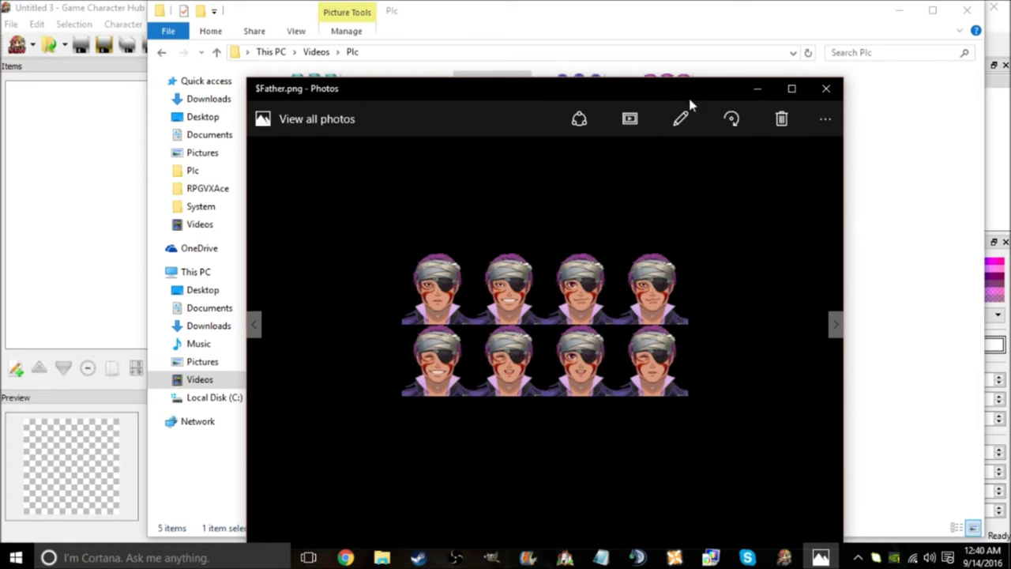
click(792, 89)
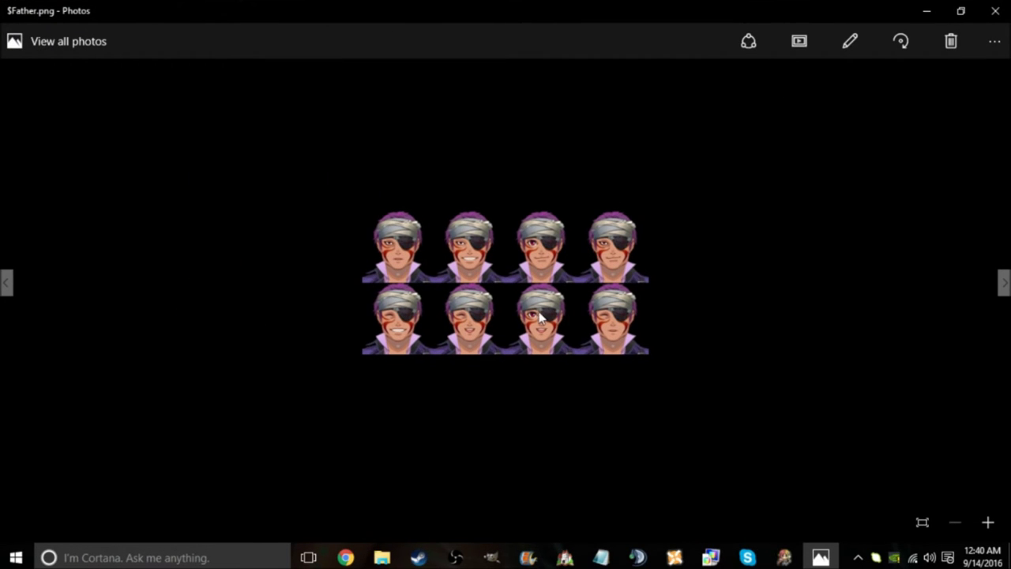
click(989, 523)
click(988, 523)
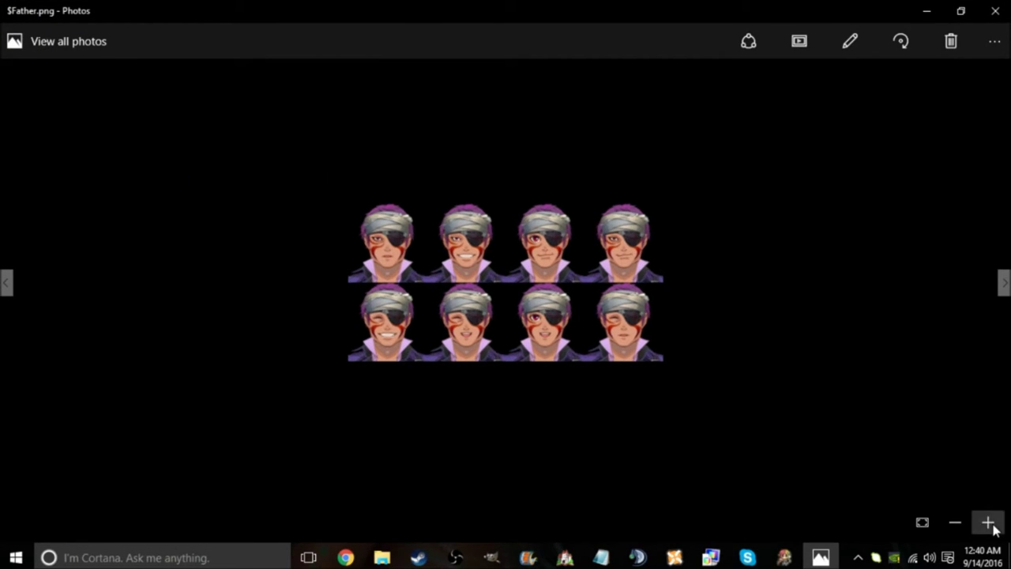
click(988, 523)
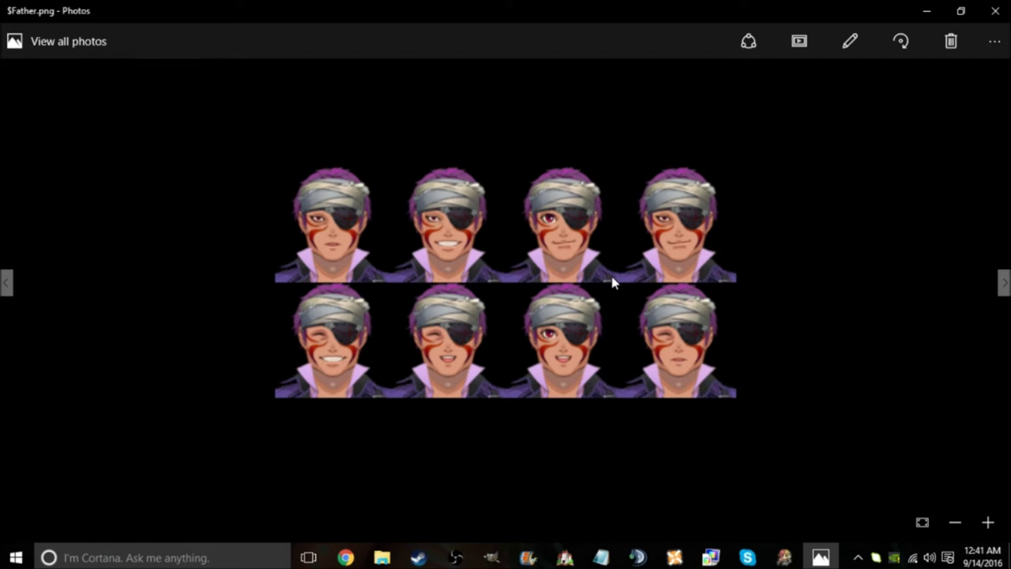
click(960, 11)
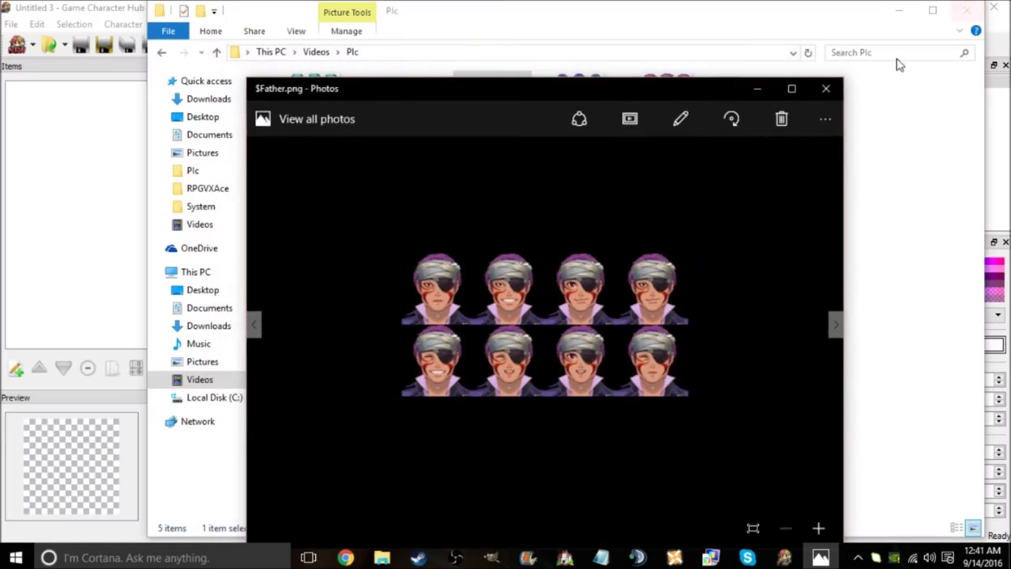
click(826, 88)
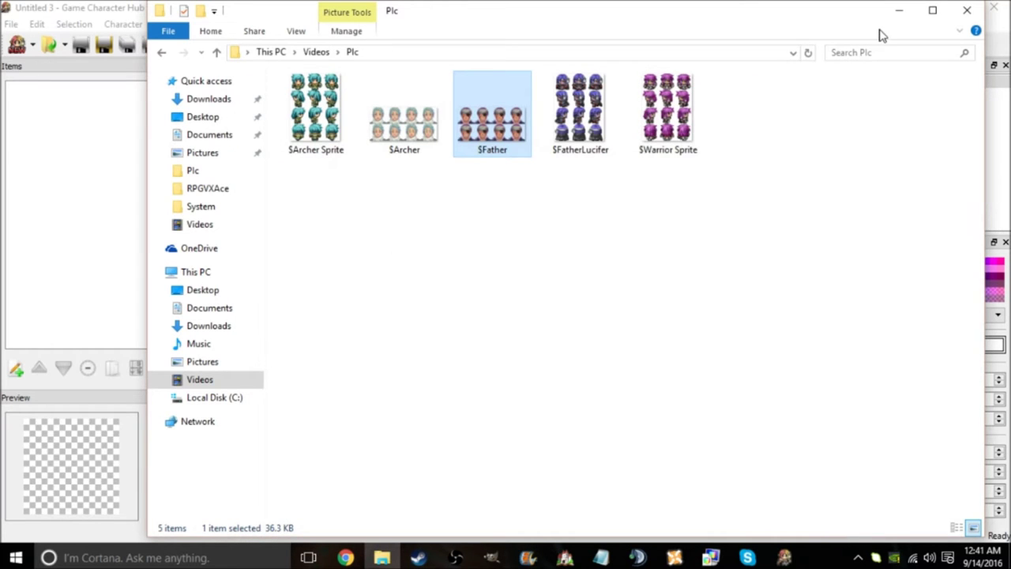
Minimize File Explorer and open the Character menu in the empty Untitled 3 editor.
click(901, 11)
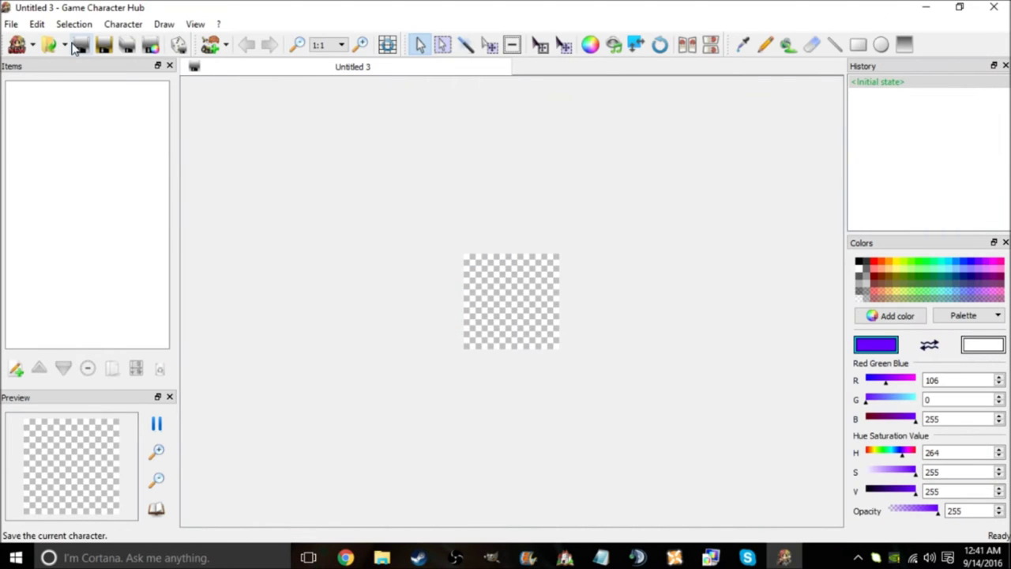
click(32, 48)
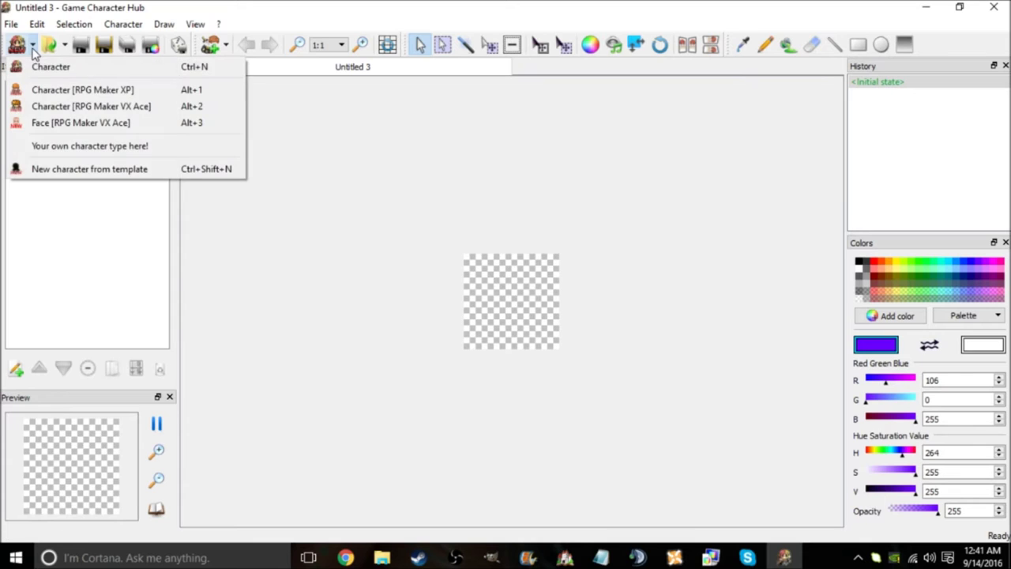
click(67, 46)
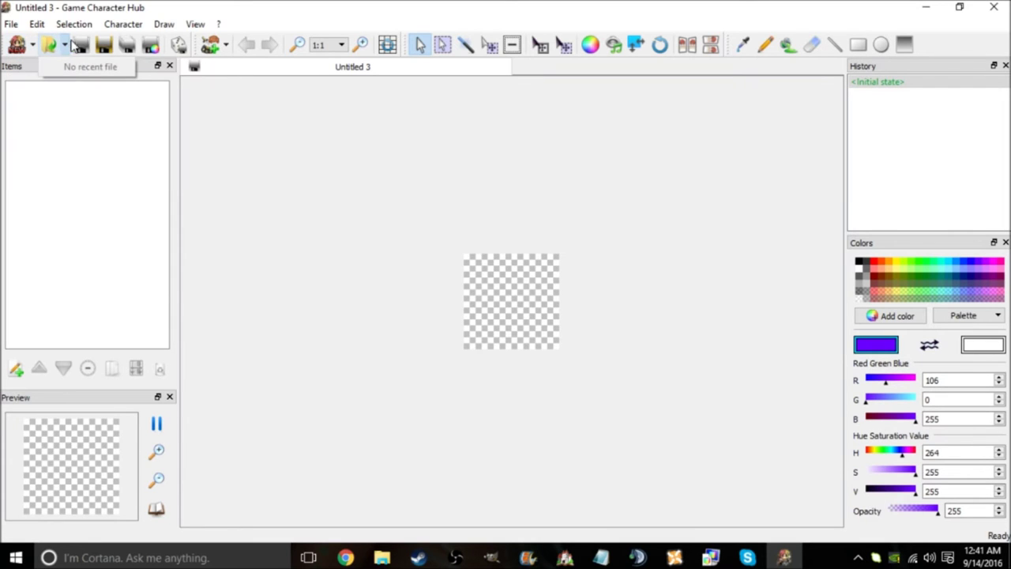
click(123, 24)
Browse the item library to the Face (VX Ace) > Female > Face parts folder.
mouse_move(267, 42)
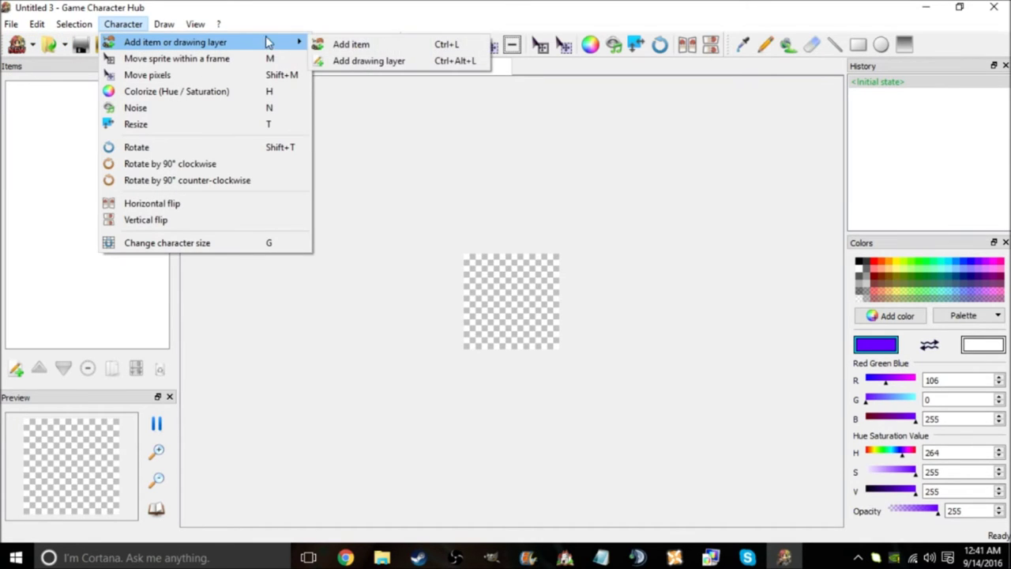
click(353, 45)
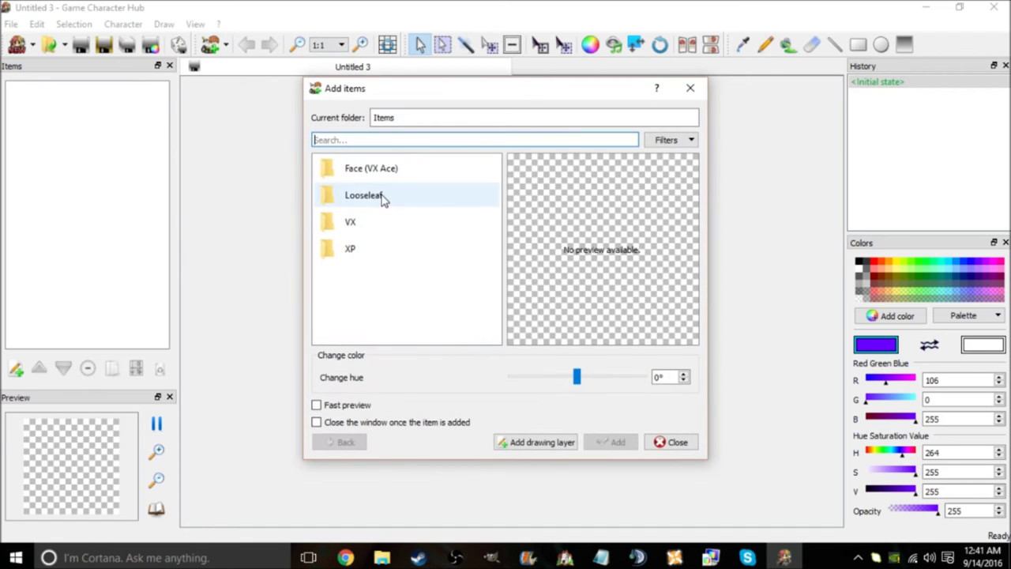
double_click(387, 171)
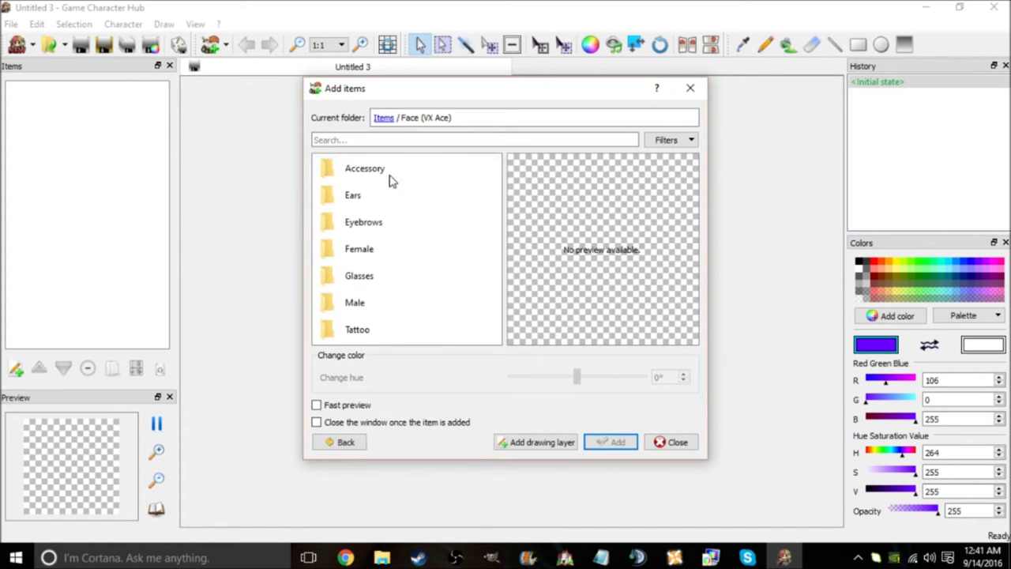
double_click(383, 250)
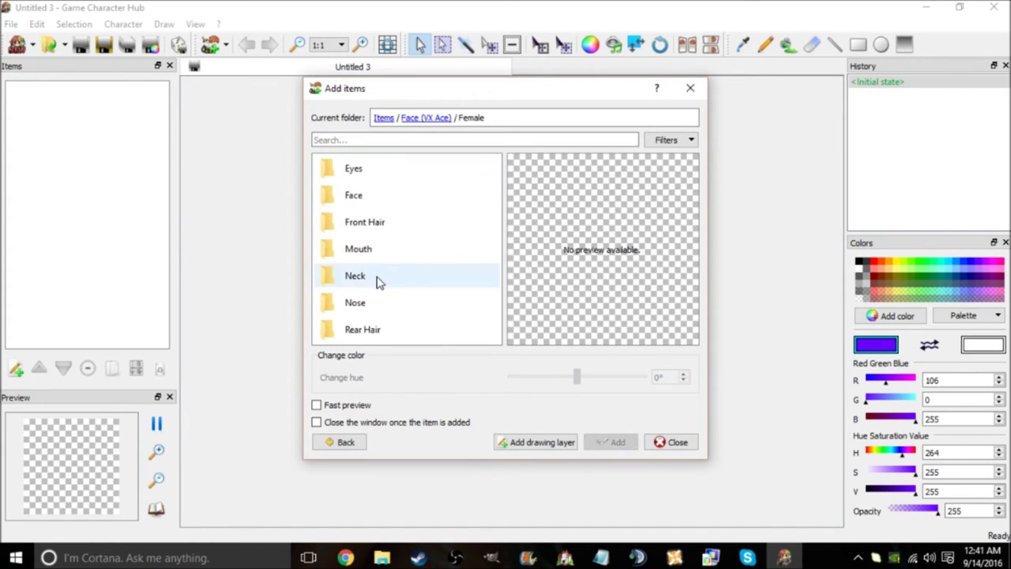
click(378, 274)
click(379, 251)
click(371, 225)
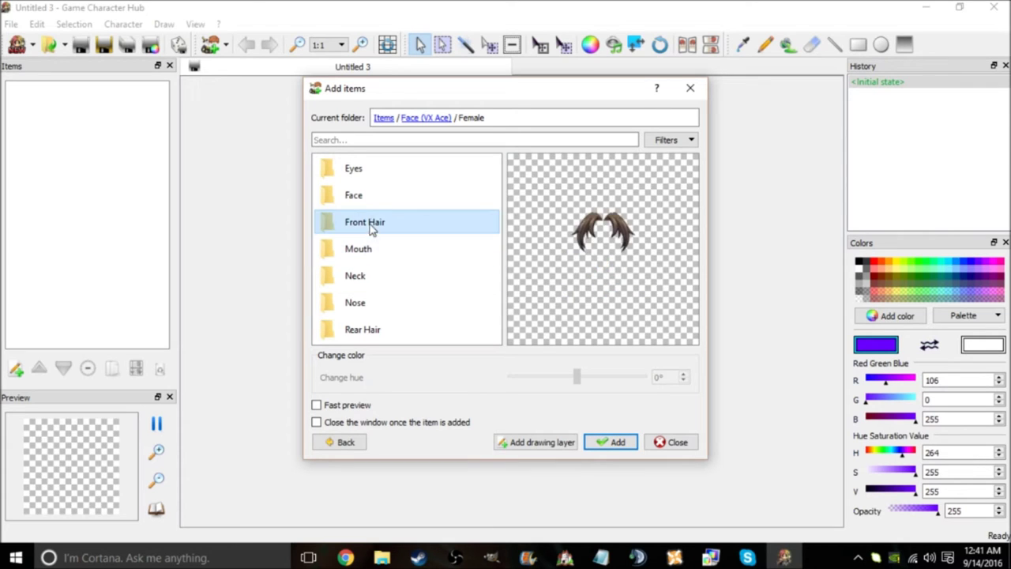
click(371, 199)
double_click(370, 200)
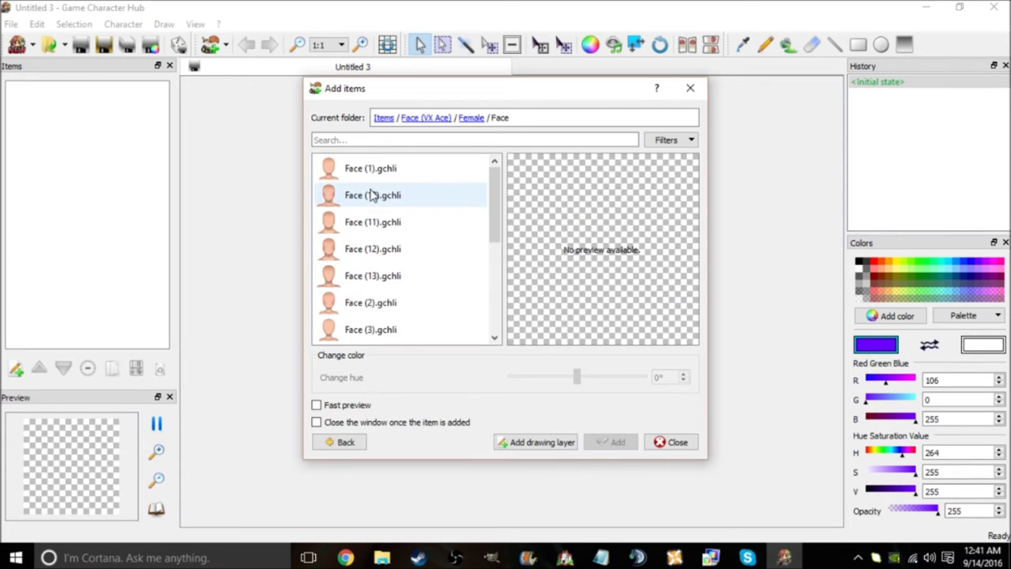
Add the Face (1) base face in a light beige skin tone.
click(368, 169)
click(368, 197)
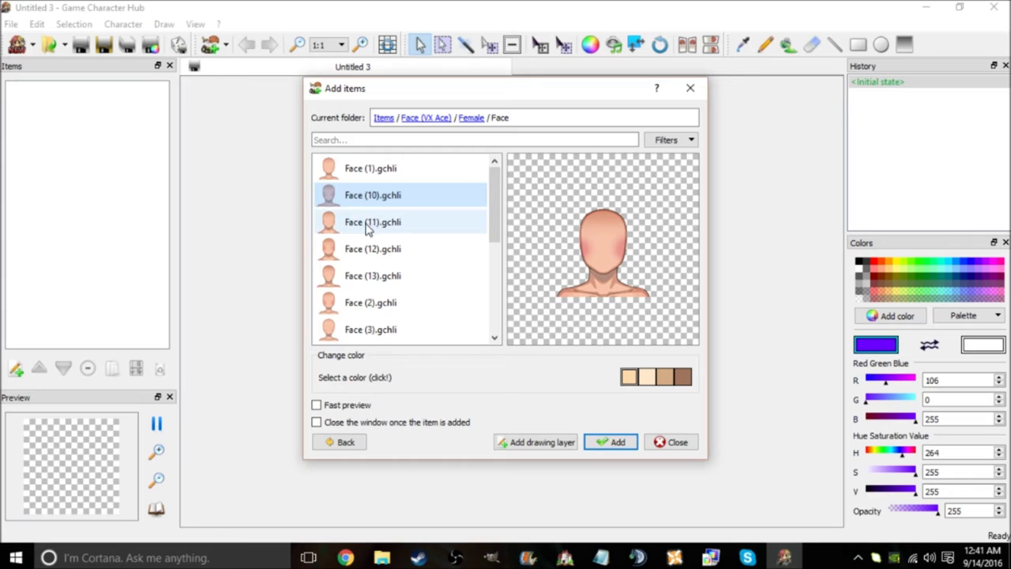
click(368, 222)
click(365, 173)
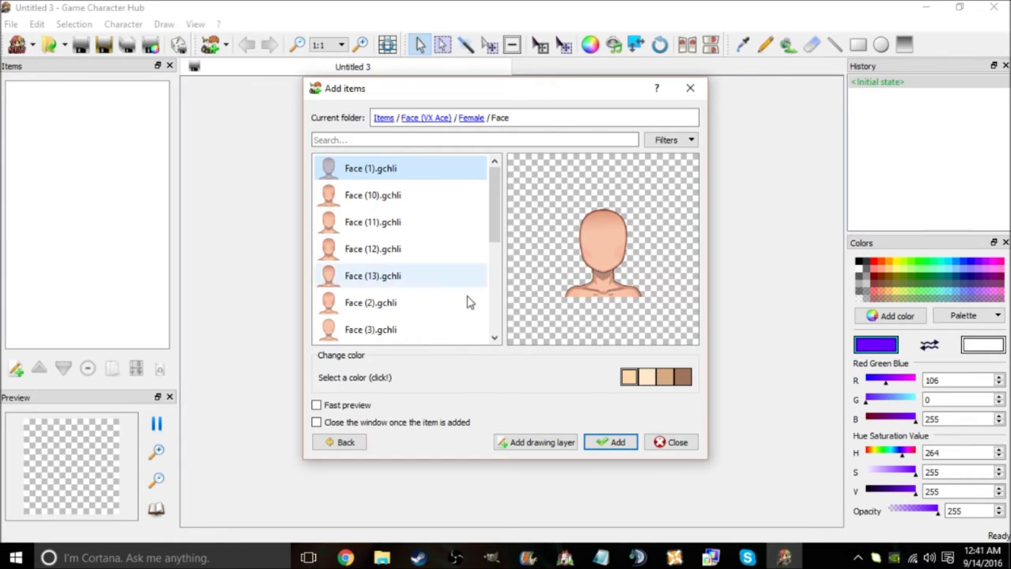
click(682, 379)
click(662, 381)
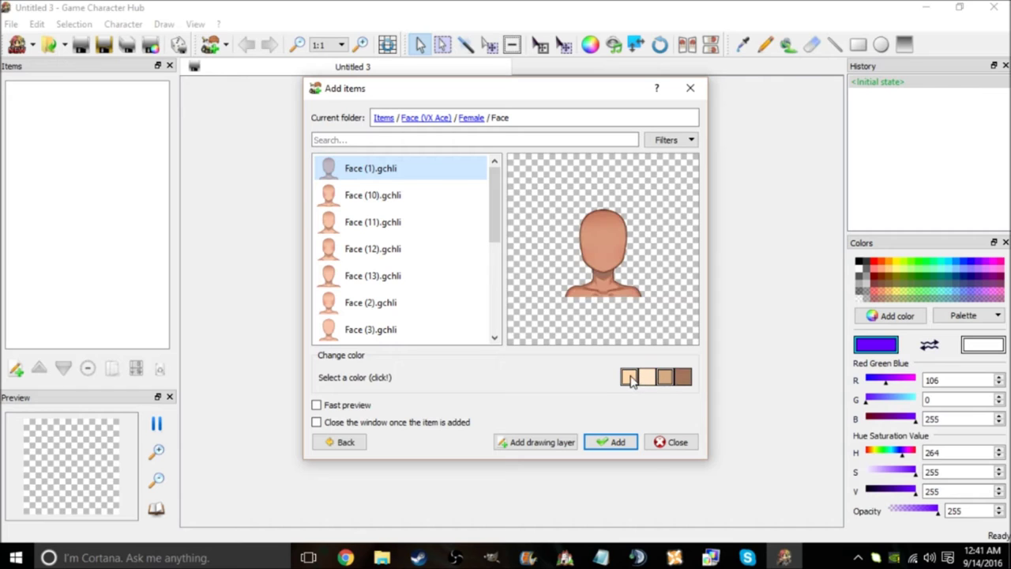
click(646, 378)
click(610, 443)
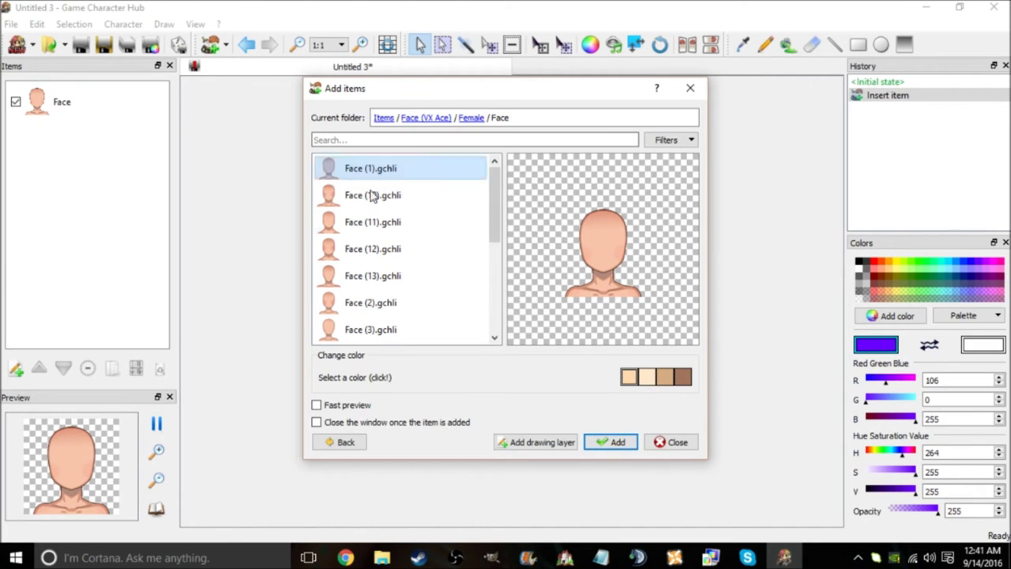
Add Rear Hair (10) in blue from the Female Rear Hair folder, then close the picker.
click(335, 444)
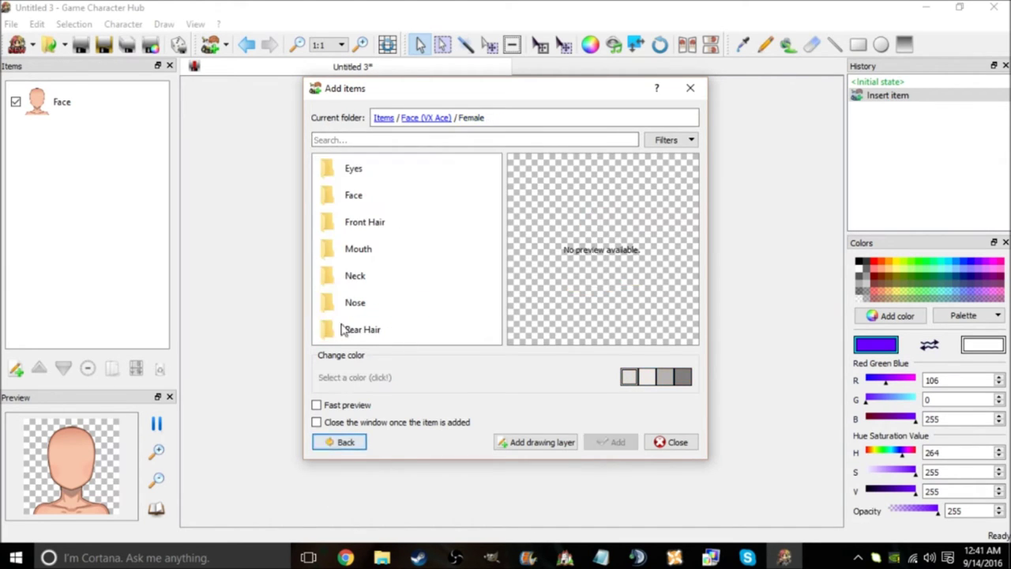
click(342, 227)
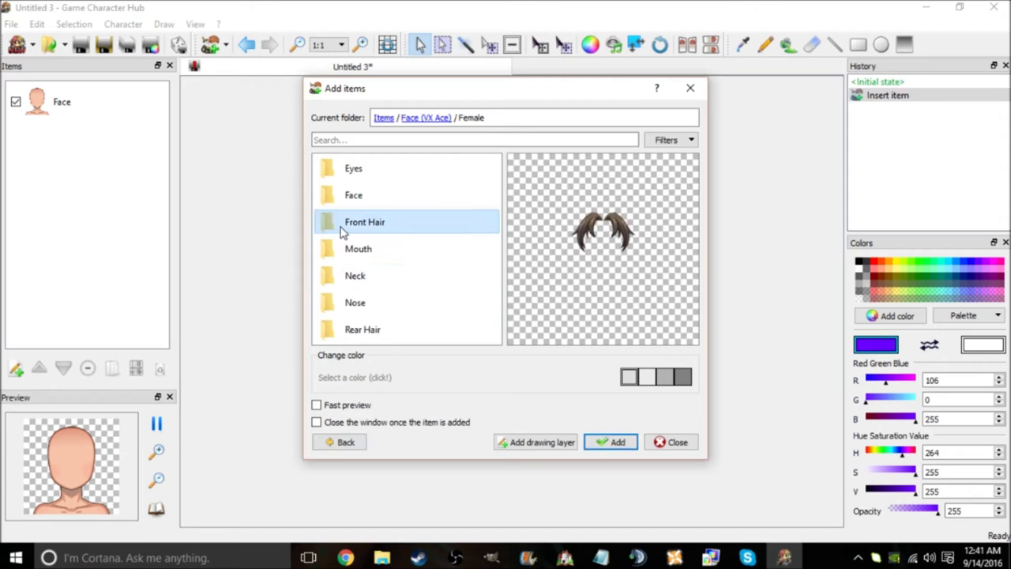
double_click(377, 329)
click(375, 224)
click(370, 197)
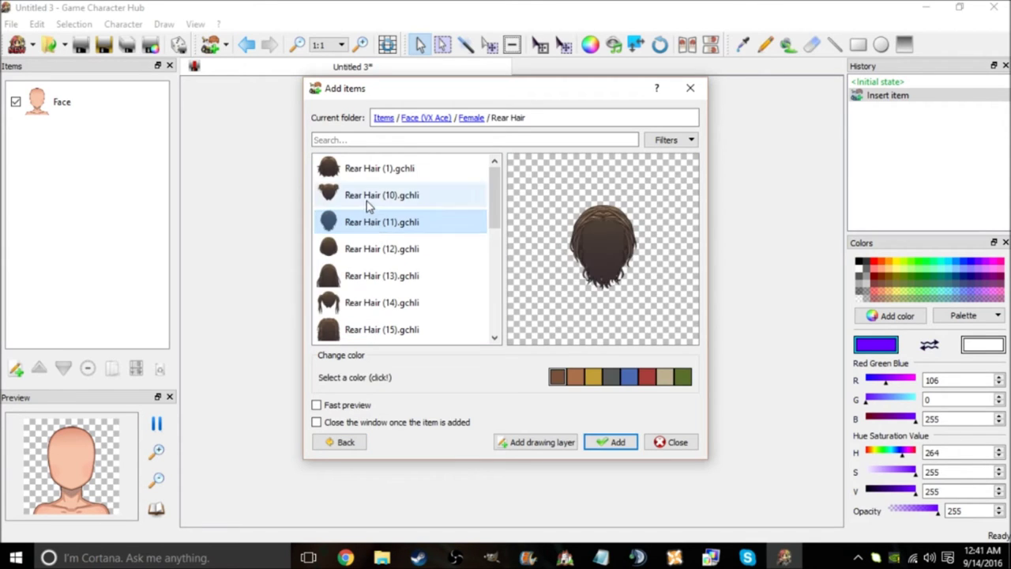
click(629, 377)
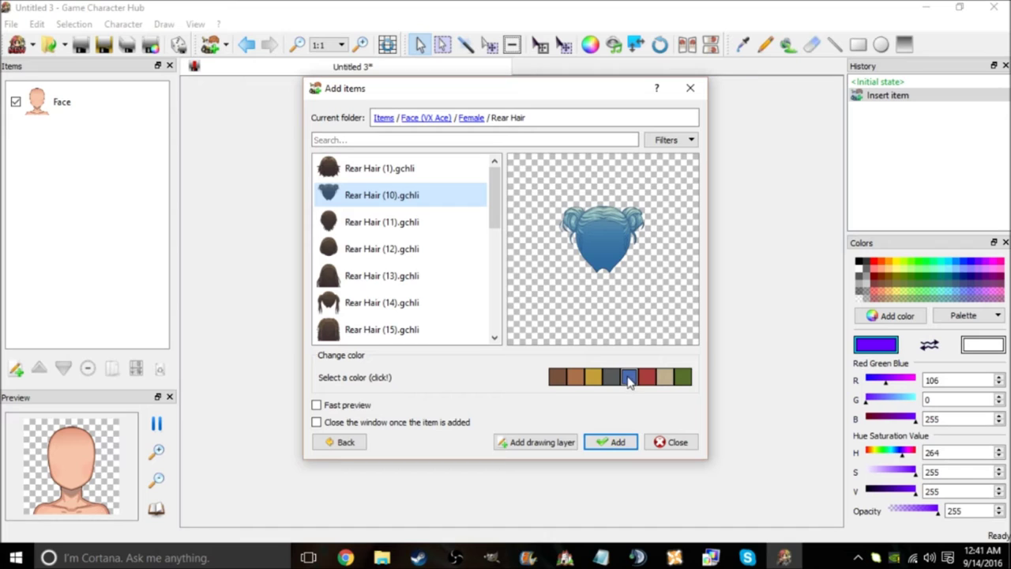
click(613, 442)
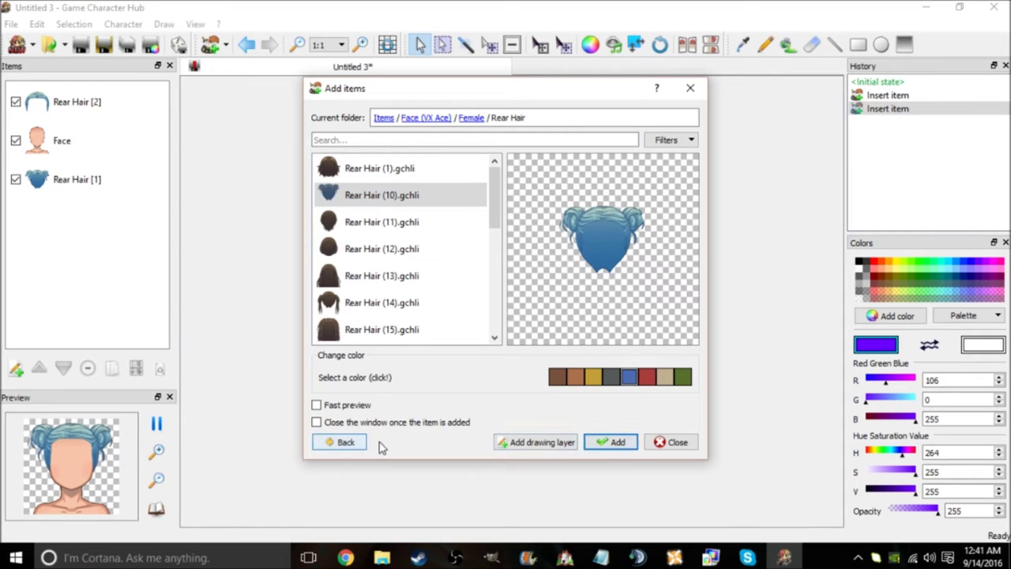
click(681, 444)
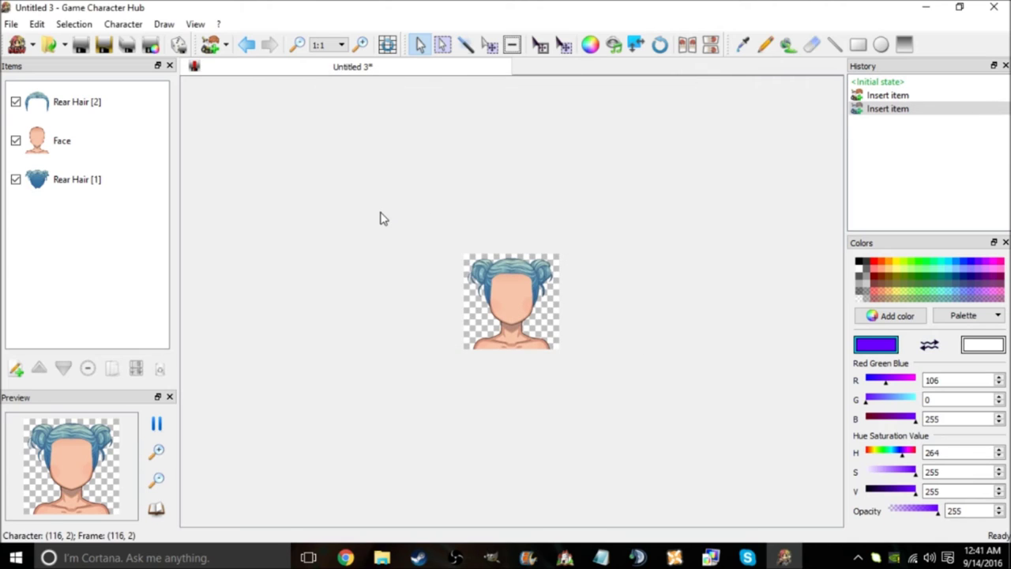
Colorize Rear Hair [1] with hue 56, saturation 25, lightness -12 and Redefine off.
click(91, 185)
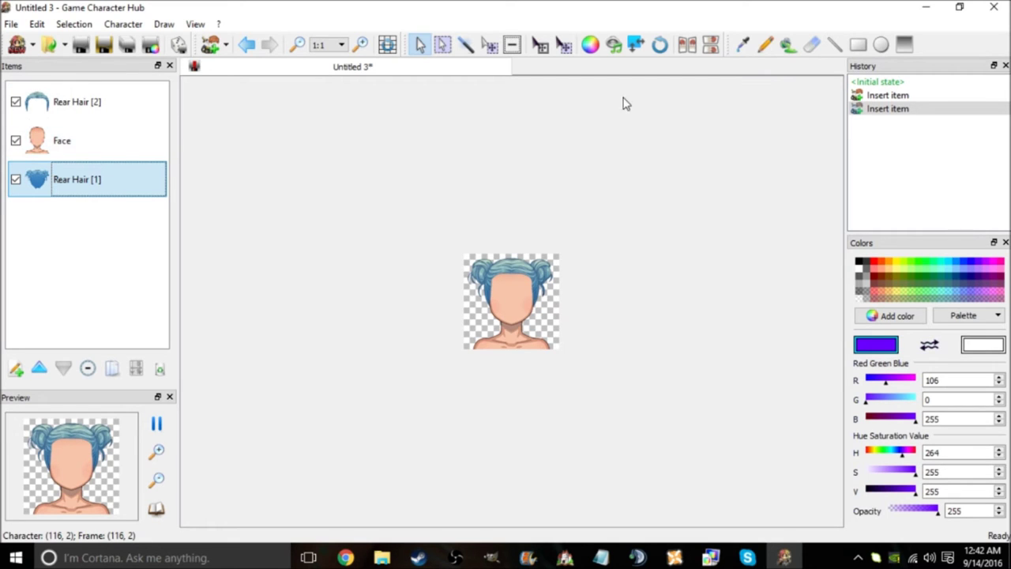
click(591, 45)
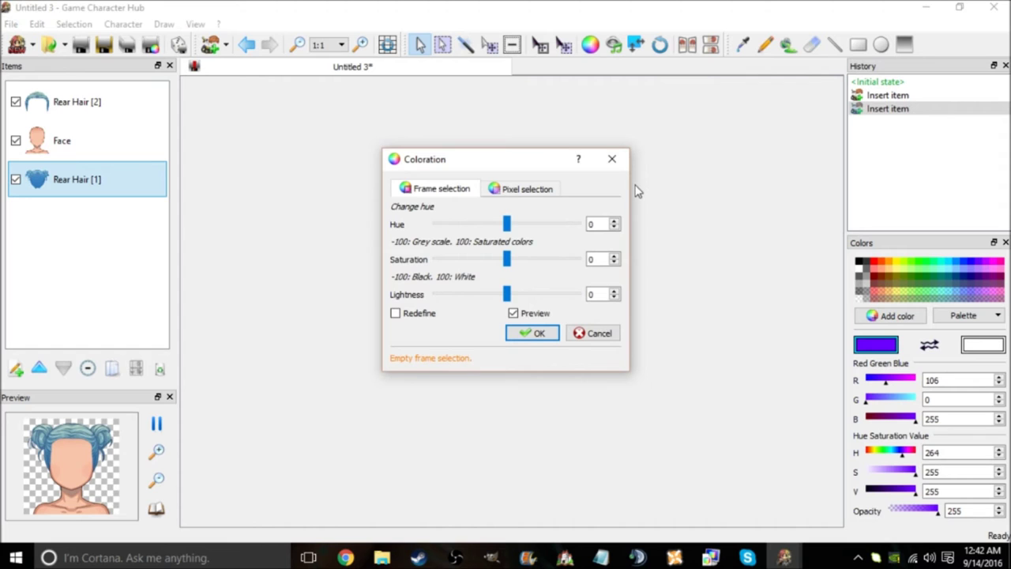
drag(497, 162, 705, 274)
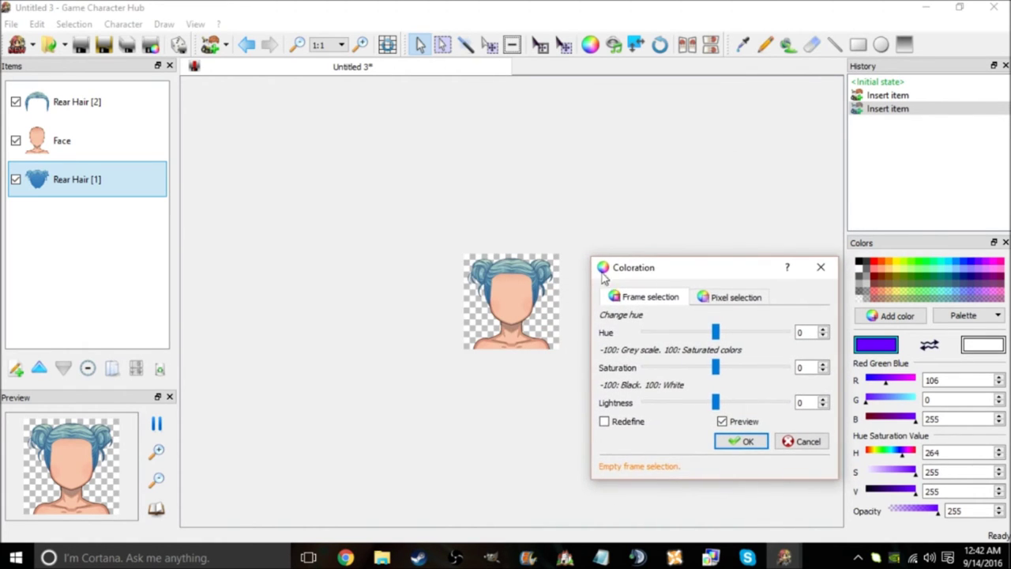
mouse_move(721, 334)
mouse_down()
mouse_move(802, 338)
mouse_move(739, 337)
mouse_up()
mouse_move(717, 403)
mouse_down()
mouse_move(758, 402)
mouse_move(697, 406)
mouse_move(717, 405)
mouse_up()
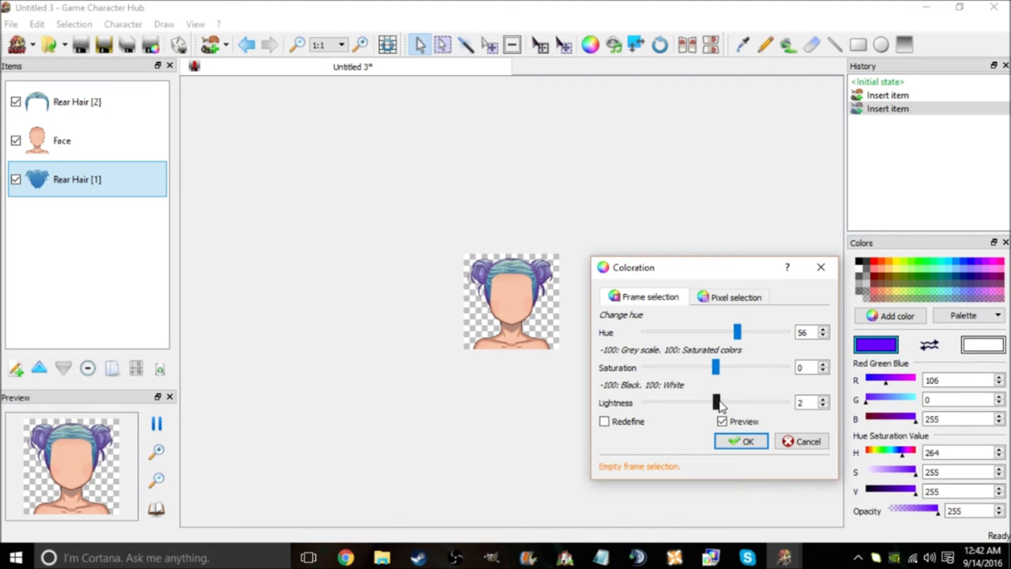
click(604, 422)
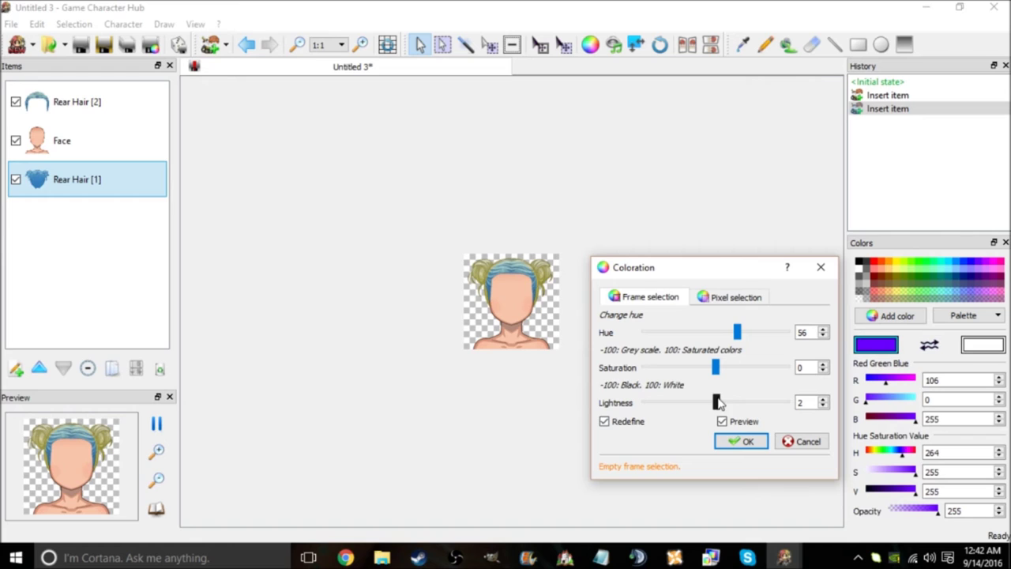
mouse_move(719, 407)
mouse_down()
mouse_move(672, 407)
mouse_move(749, 413)
mouse_move(722, 419)
mouse_move(715, 409)
mouse_move(711, 420)
mouse_up()
click(606, 423)
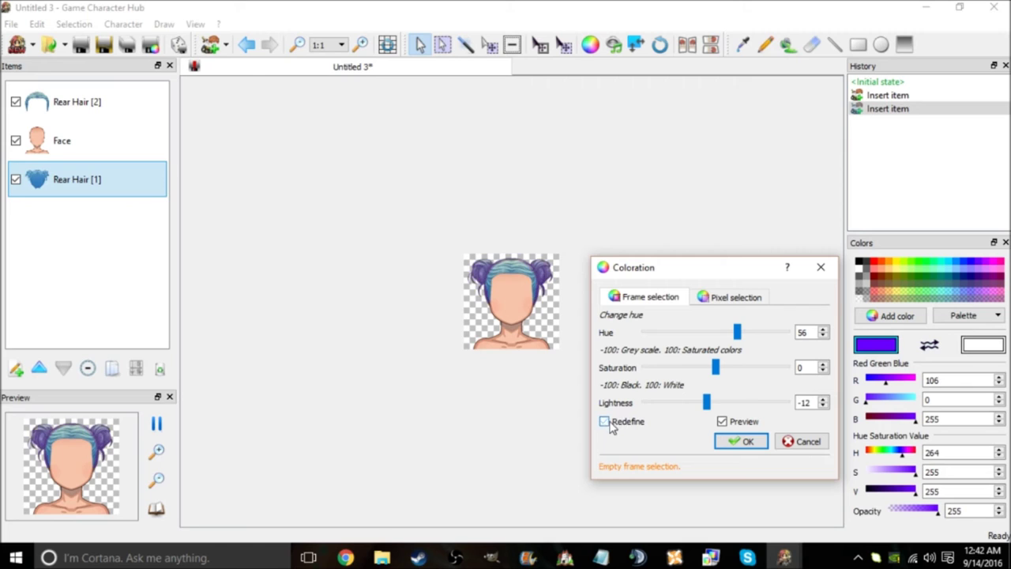
mouse_move(717, 368)
mouse_down()
mouse_move(681, 378)
mouse_move(750, 377)
mouse_move(733, 370)
mouse_up()
click(750, 446)
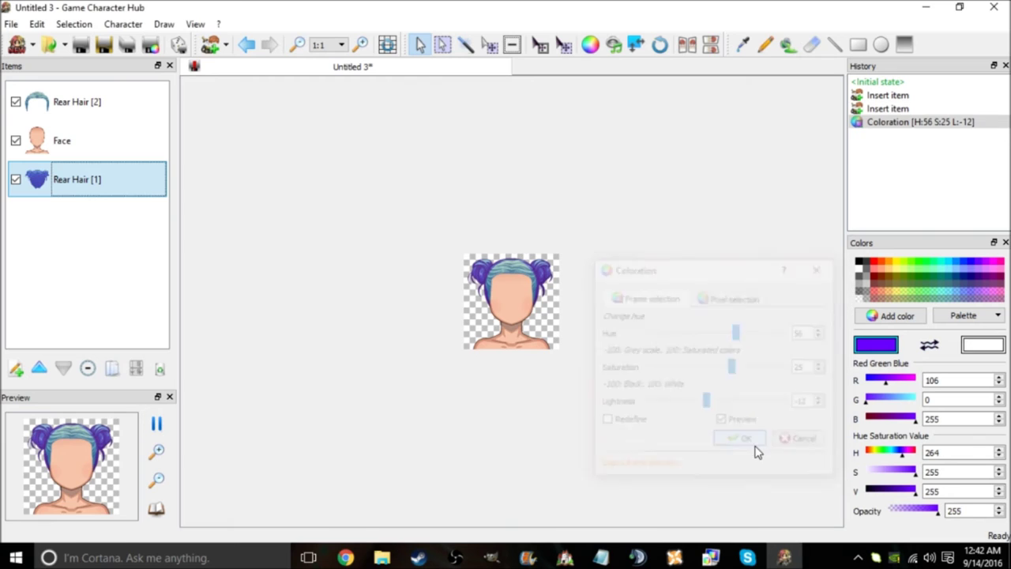
Apply a second H56 S25 L-12 colorization pass to Rear Hair [1] for stronger magenta.
double_click(91, 111)
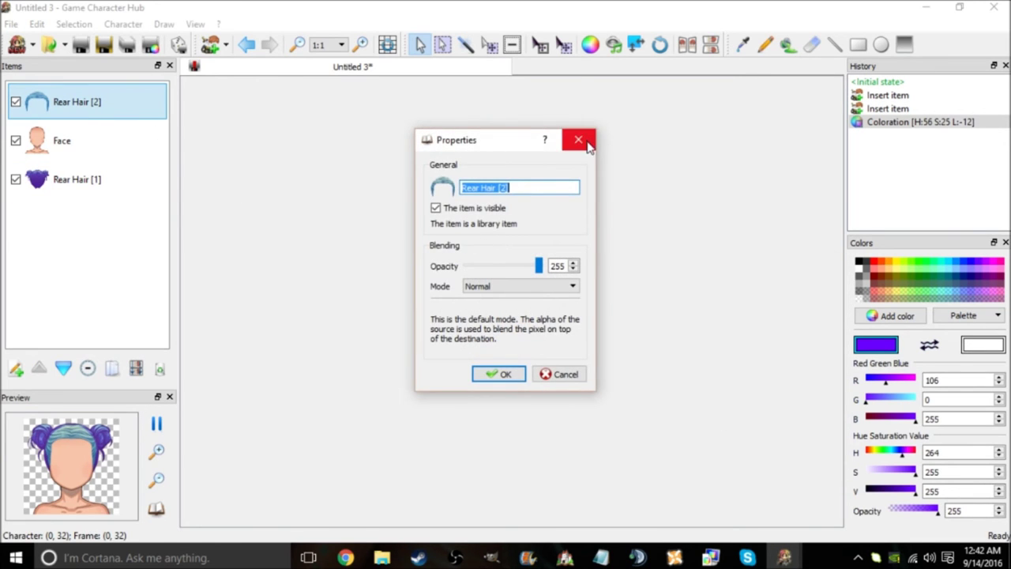
click(581, 140)
click(78, 187)
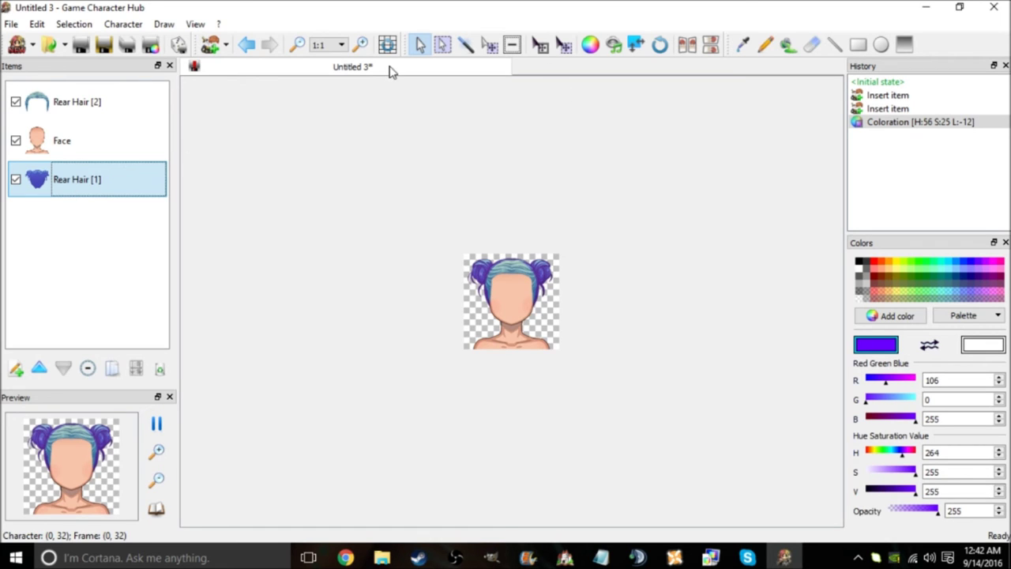
click(588, 49)
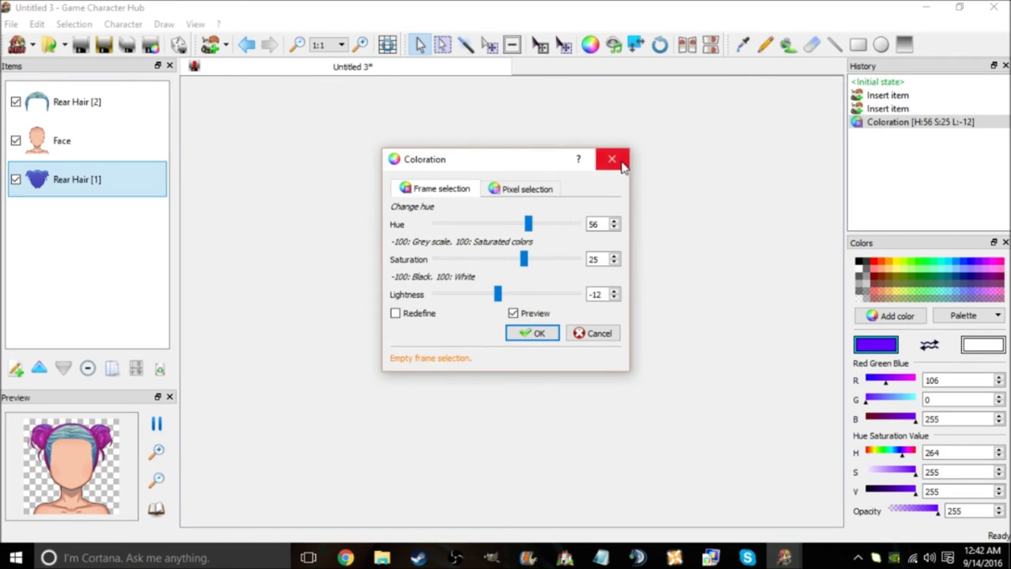
click(537, 334)
click(102, 105)
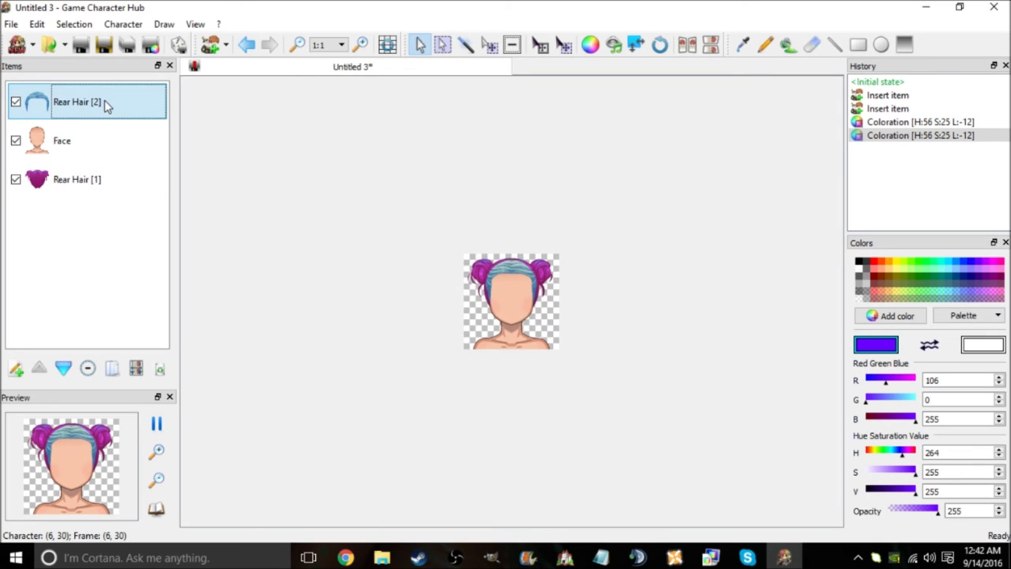
Colorize Rear Hair [2] with hue 102, saturation 25, lightness -12 and Redefine off.
click(590, 45)
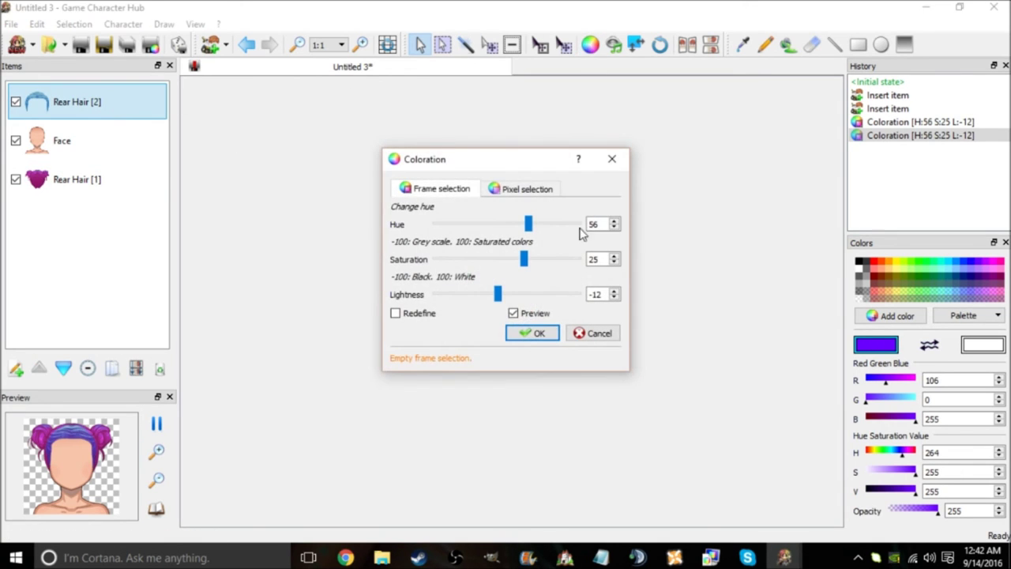
click(396, 315)
click(396, 313)
drag(528, 224, 550, 241)
click(528, 332)
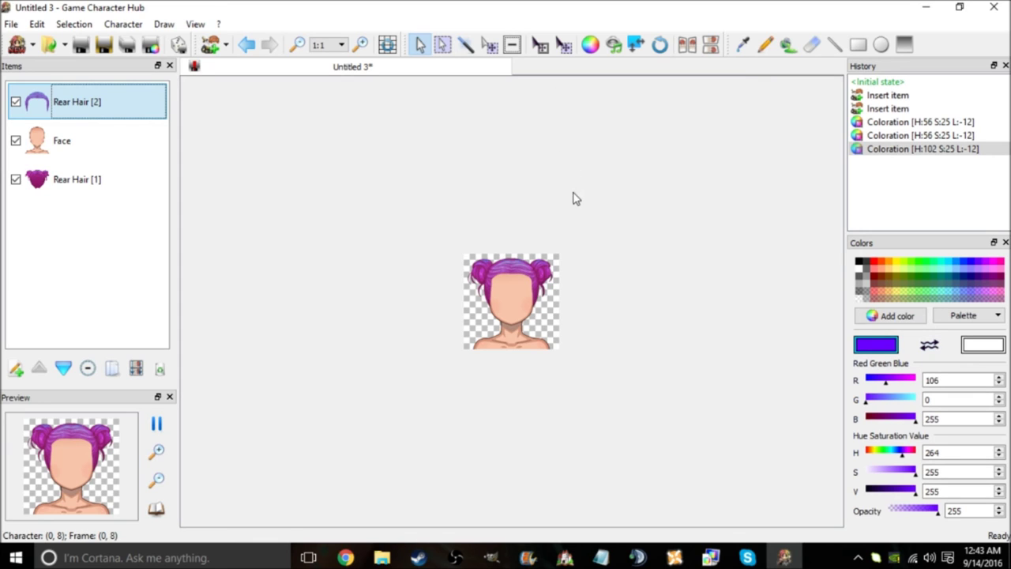
click(620, 54)
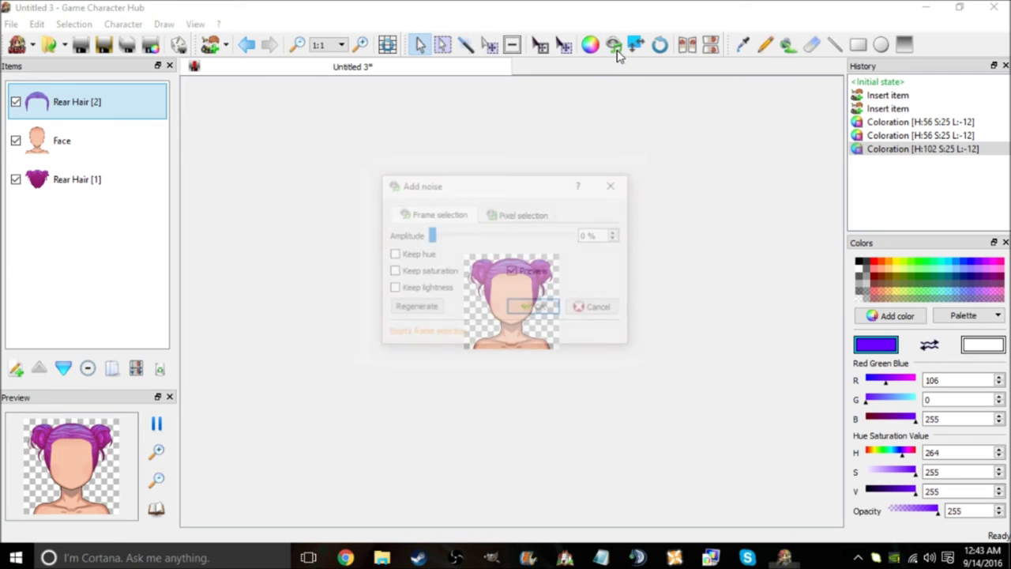
click(615, 186)
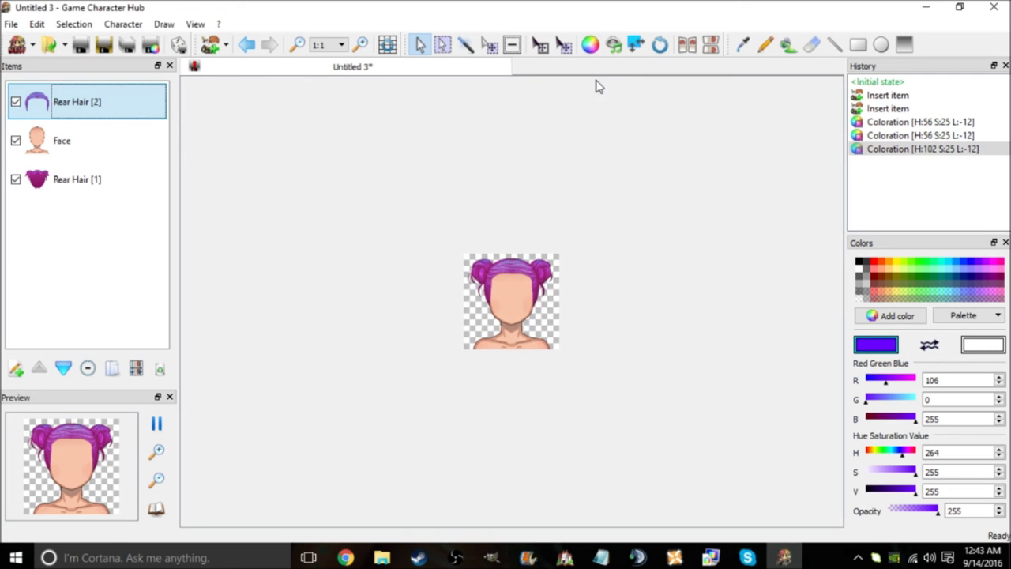